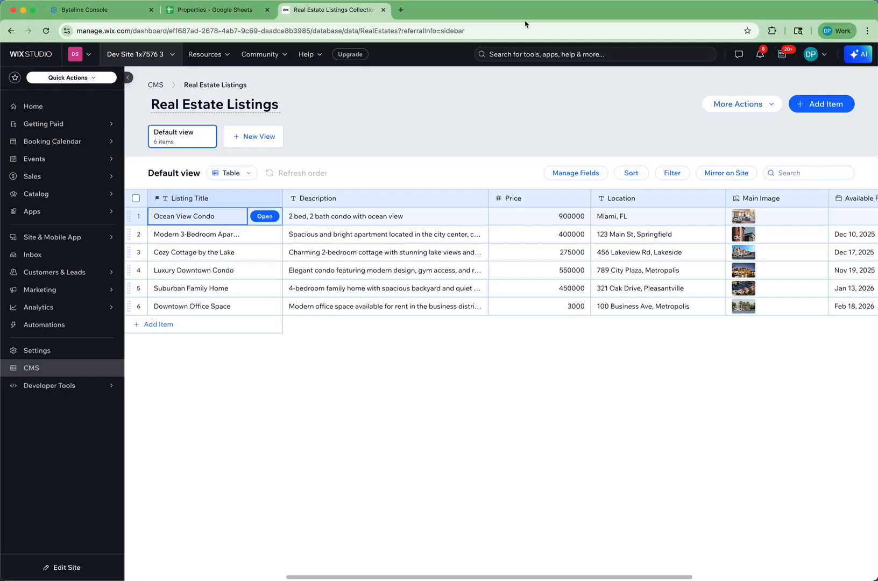
- Review the Byteline sync details, the Properties spreadsheet and the Wix Real Estate Listings collection
{"action": "left_click", "coordinate": [98, 11]}
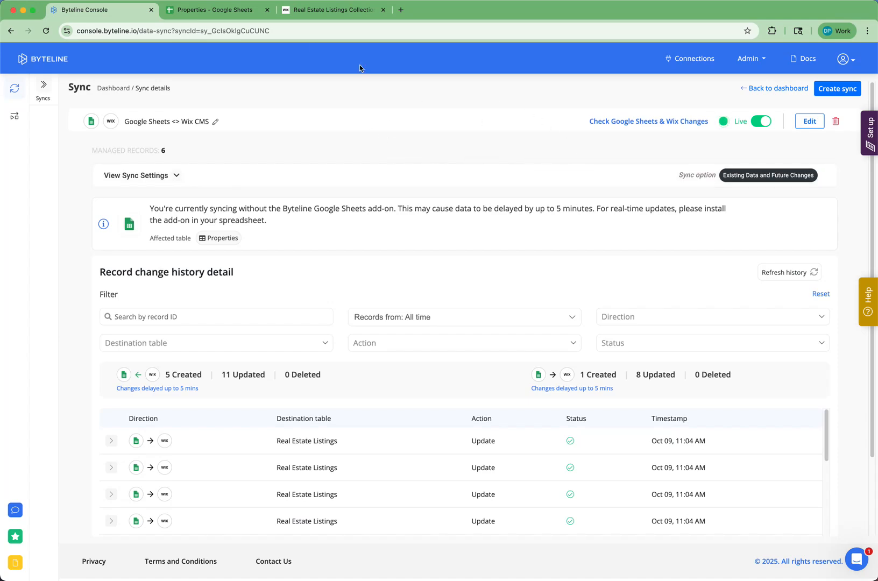
{"action": "left_click", "coordinate": [227, 15]}
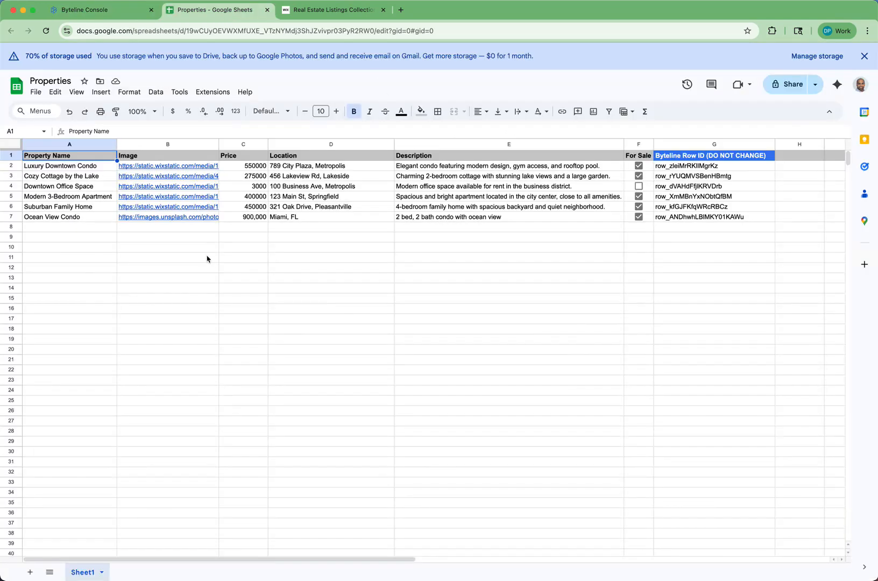
{"action": "left_click", "coordinate": [333, 12]}
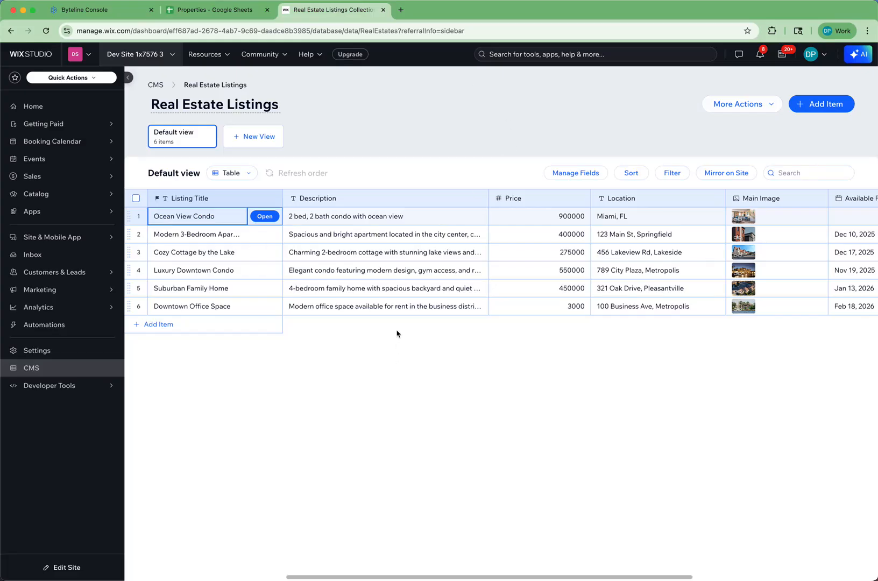
- In the Properties Google Sheet, paste the Downtown Loft listing into row 8, priced 620000, in Austin, TX, described as "Modern loft near 6th Street"
{"action": "left_click", "coordinate": [198, 14]}
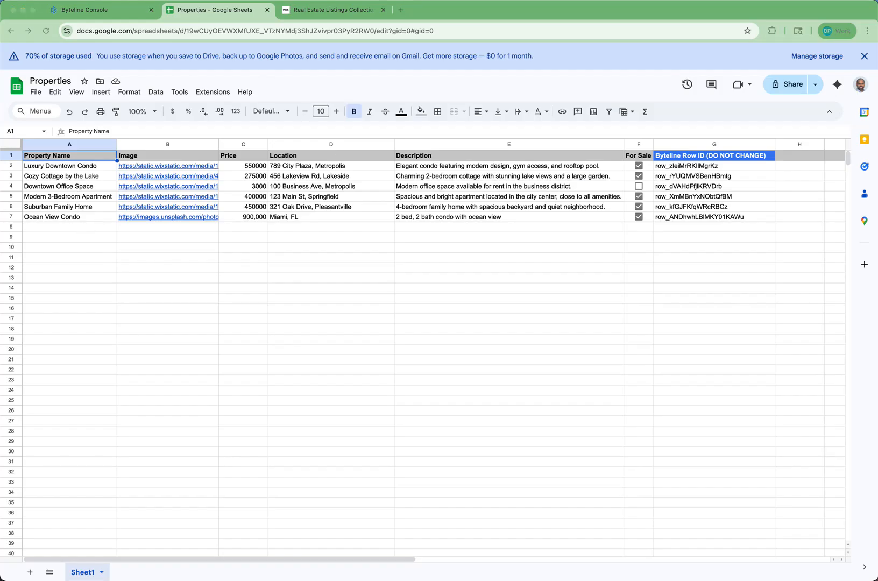
{"action": "left_click", "coordinate": [55, 228]}
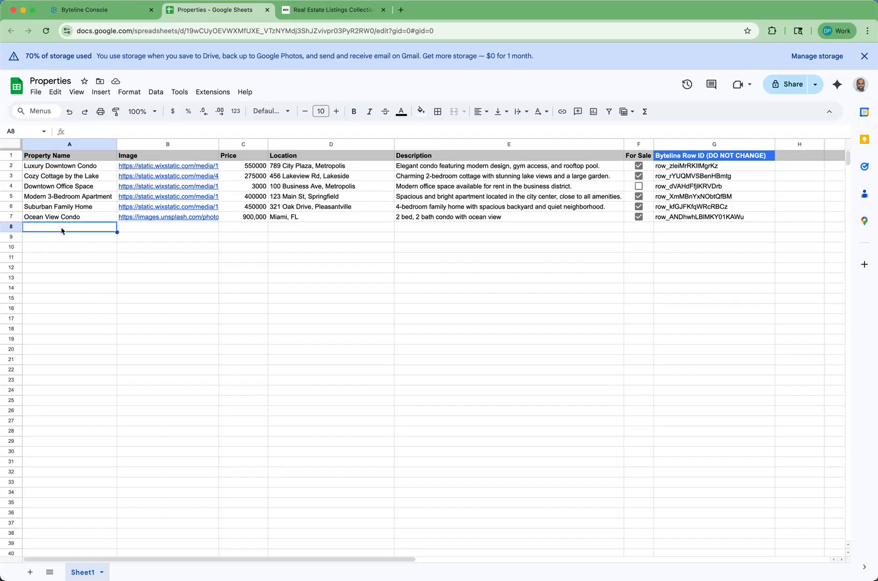
{"action": "key", "text": "ctrl+v"}
{"action": "left_click", "coordinate": [538, 311]}
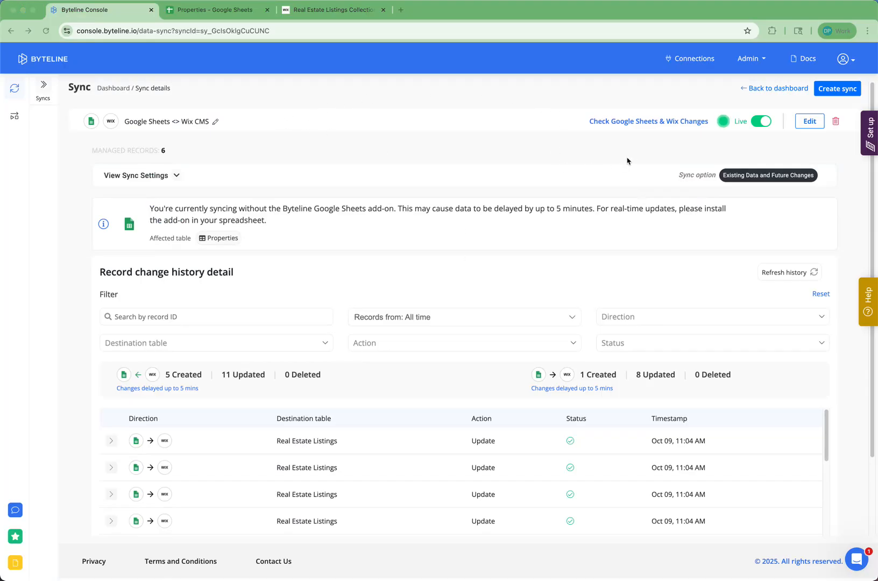
- In Byteline, check for Google Sheets and Wix changes, and inspect the newest Create record in the refreshed change history
{"action": "left_click", "coordinate": [644, 122]}
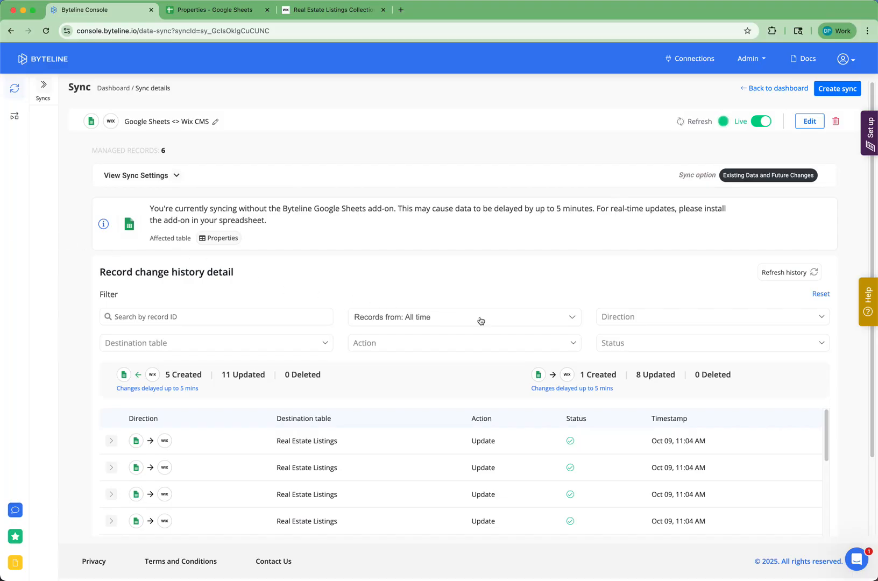
{"action": "left_click", "coordinate": [783, 275]}
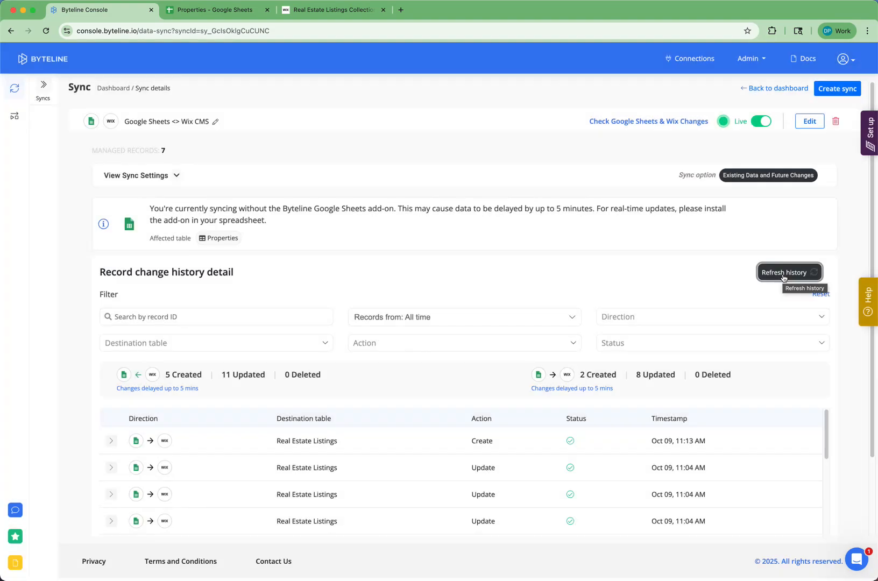
{"action": "left_click", "coordinate": [112, 441]}
{"action": "scroll", "coordinate": [333, 470], "scroll_direction": "down", "scroll_amount": 3}
{"action": "scroll", "coordinate": [385, 478], "scroll_direction": "up", "scroll_amount": 3}
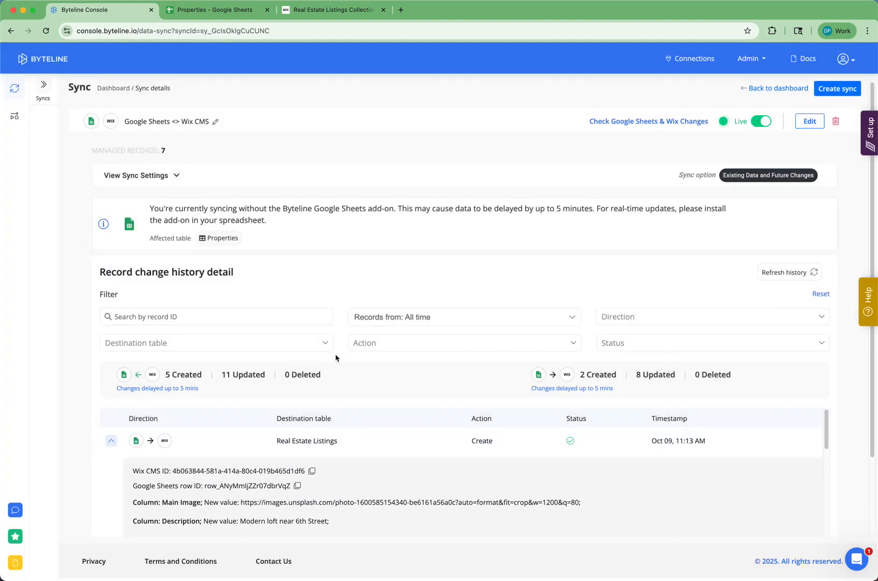
- Switch to Wix Studio, reload the Real Estate Listings collection and examine the synced Downtown Loft item
{"action": "left_click", "coordinate": [328, 10]}
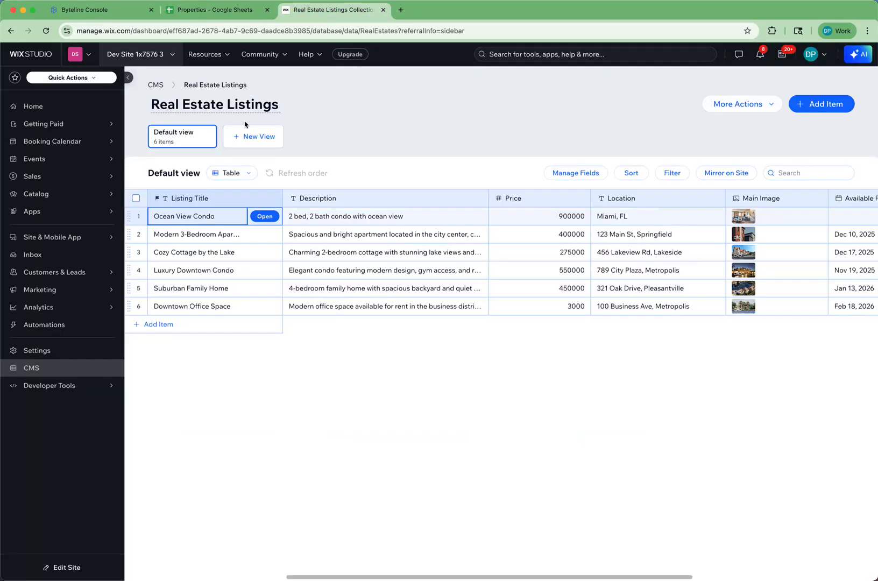
{"action": "left_click", "coordinate": [45, 31]}
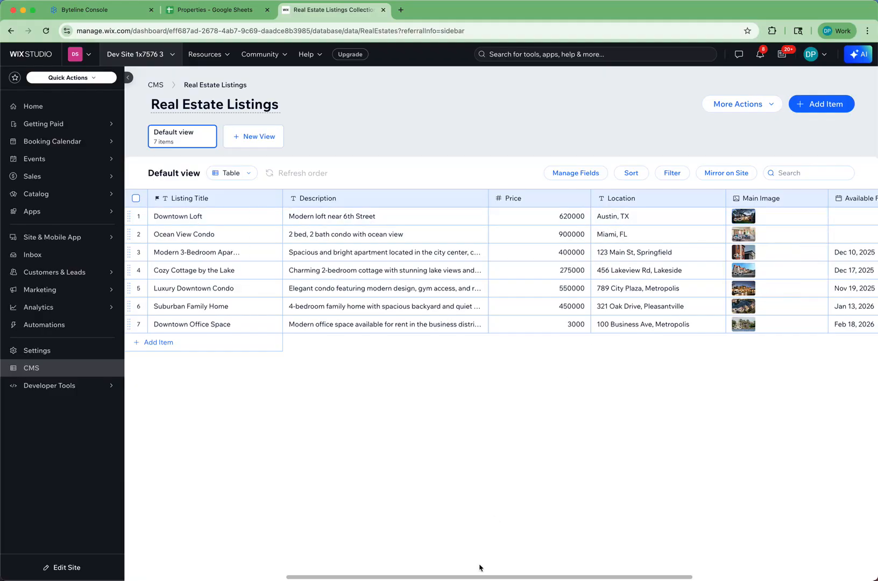
{"action": "left_click_drag", "start_coordinate": [479, 577], "coordinate": [365, 577]}
- Return to Byteline Console and stop the live Google Sheets <> Wix CMS sync
{"action": "key", "text": "super+1"}
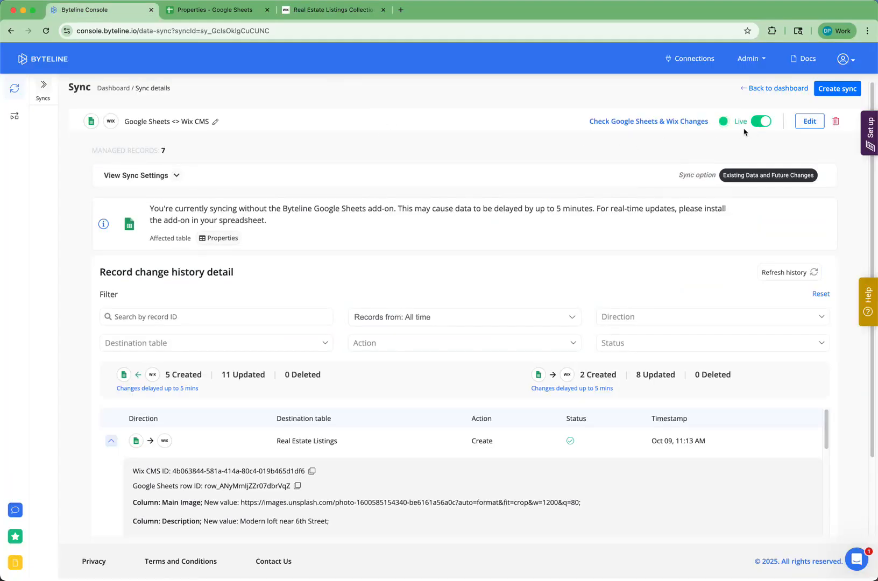
{"action": "left_click", "coordinate": [759, 121]}
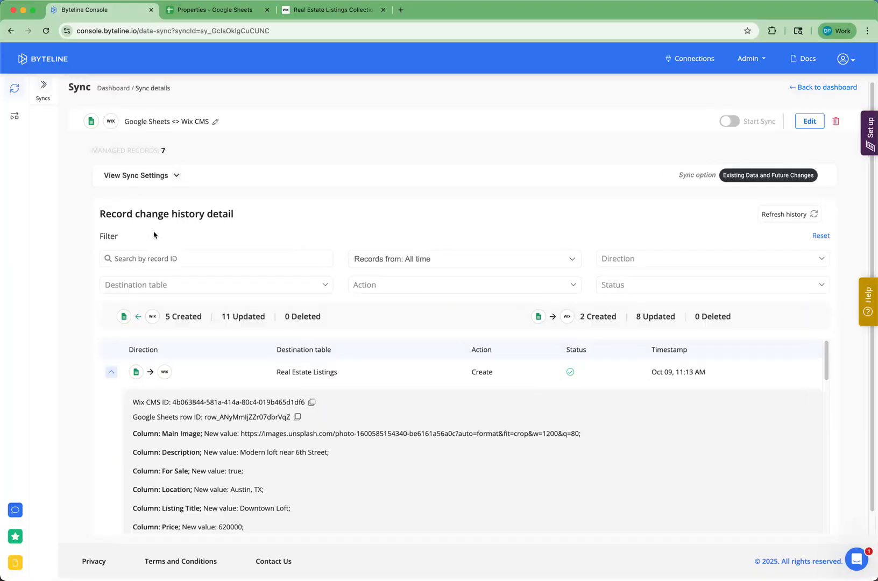
- Create a new data sync with Google Sheets as the first app
{"action": "left_click", "coordinate": [15, 88]}
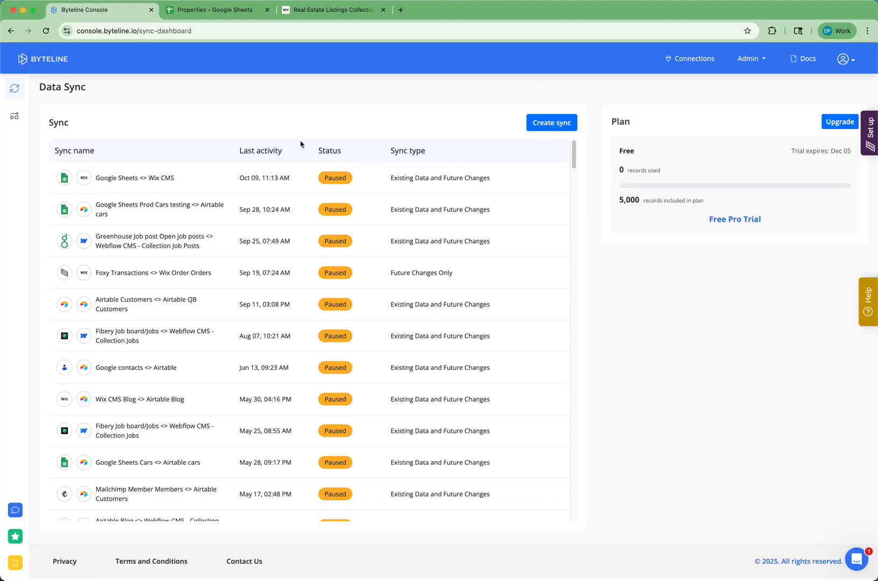
{"action": "left_click", "coordinate": [565, 124]}
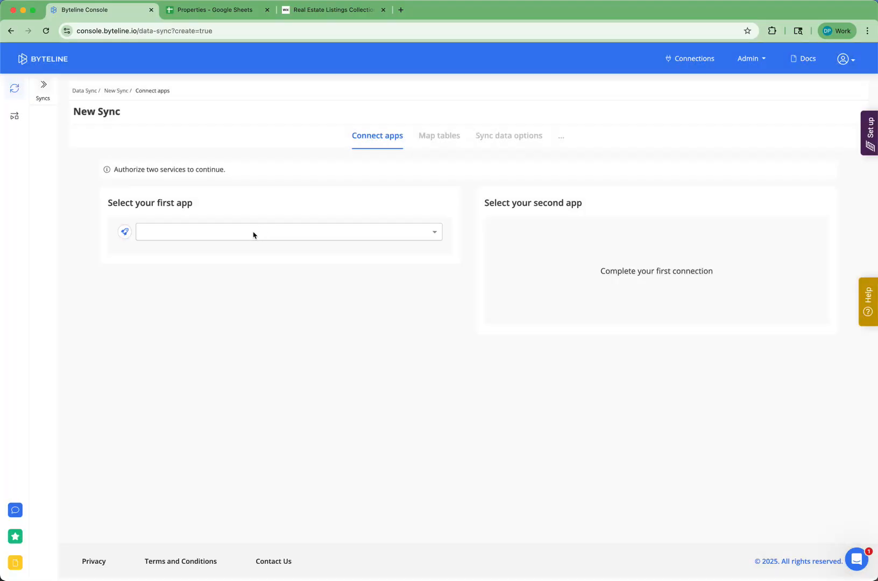
{"action": "left_click", "coordinate": [253, 235]}
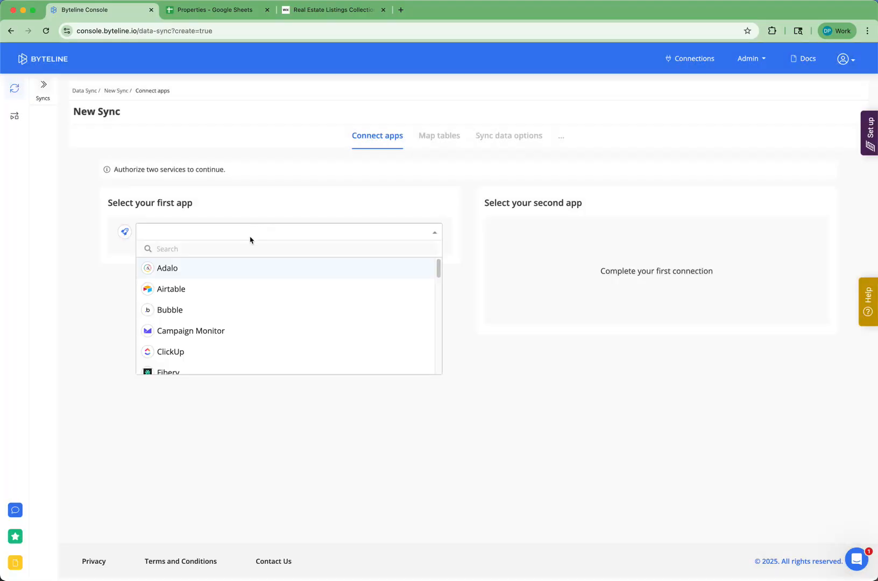
{"action": "type", "text": "go"}
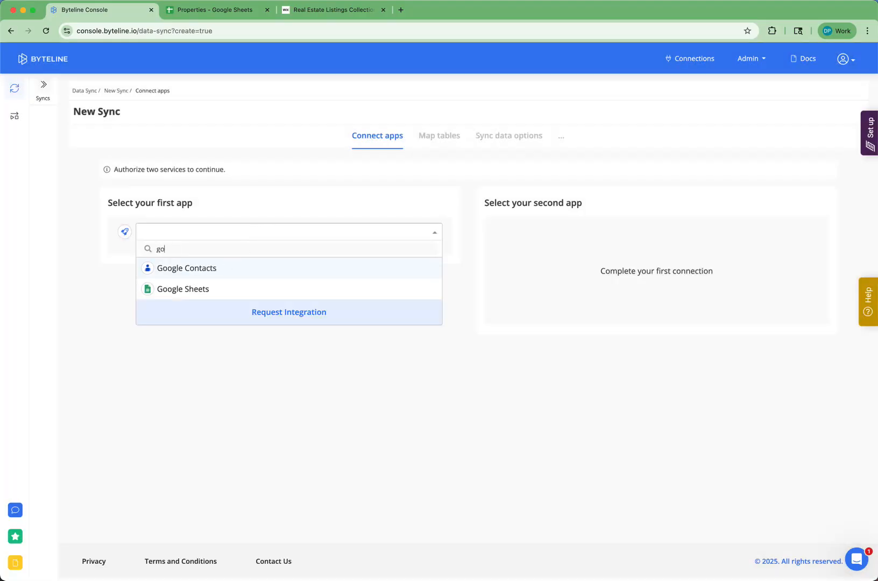
{"action": "left_click", "coordinate": [220, 287]}
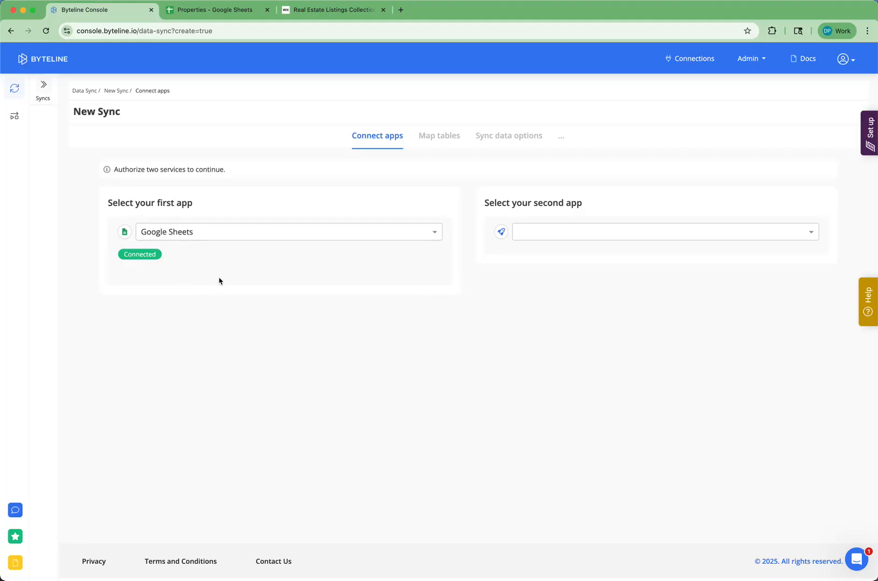
- Choose Wix as the second app with CMS as the data type, and continue to table mapping
{"action": "left_click", "coordinate": [545, 238]}
{"action": "type", "text": "w"}
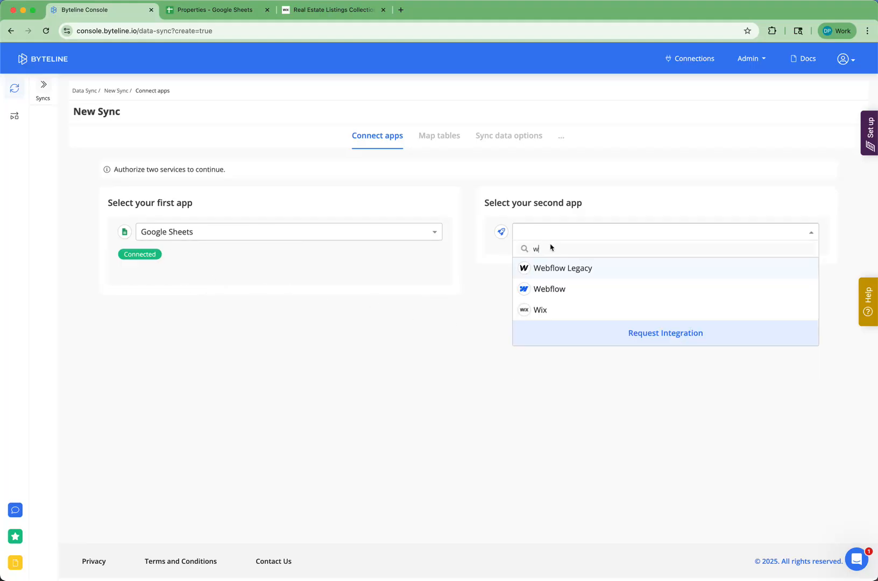
{"action": "left_click", "coordinate": [543, 307]}
{"action": "left_click", "coordinate": [534, 305]}
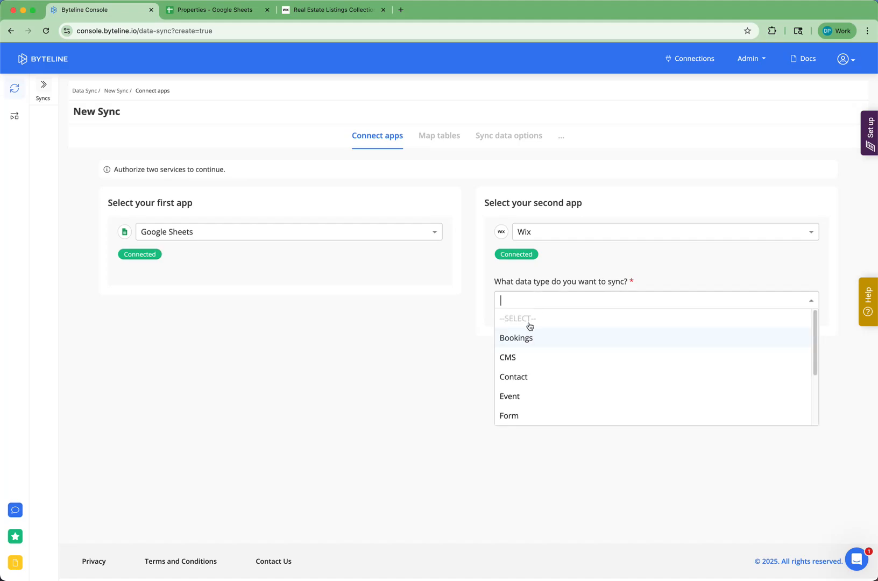
{"action": "left_click", "coordinate": [509, 358]}
{"action": "left_click", "coordinate": [813, 352]}
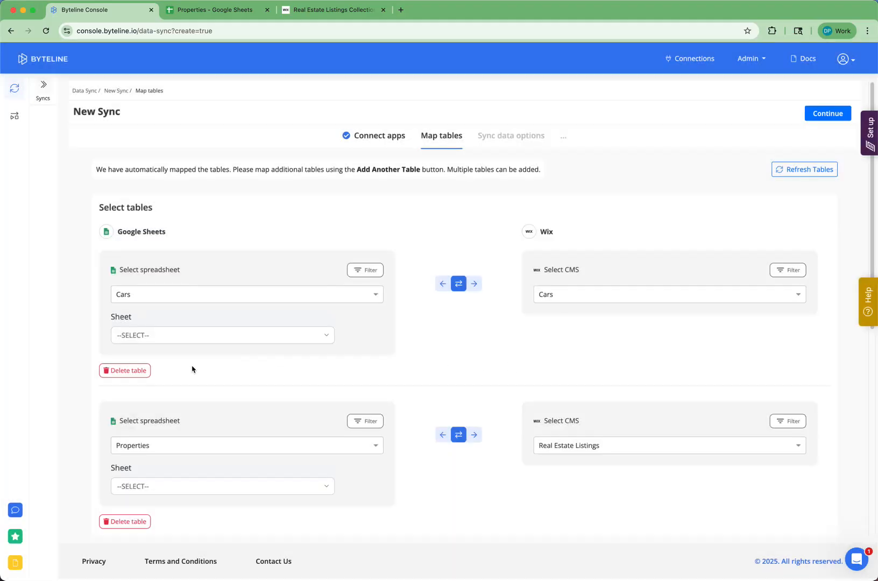
- Delete the Cars table mapping and select Sheet1 as the sheet of the Properties spreadsheet
{"action": "left_click", "coordinate": [149, 370]}
{"action": "left_click", "coordinate": [386, 336]}
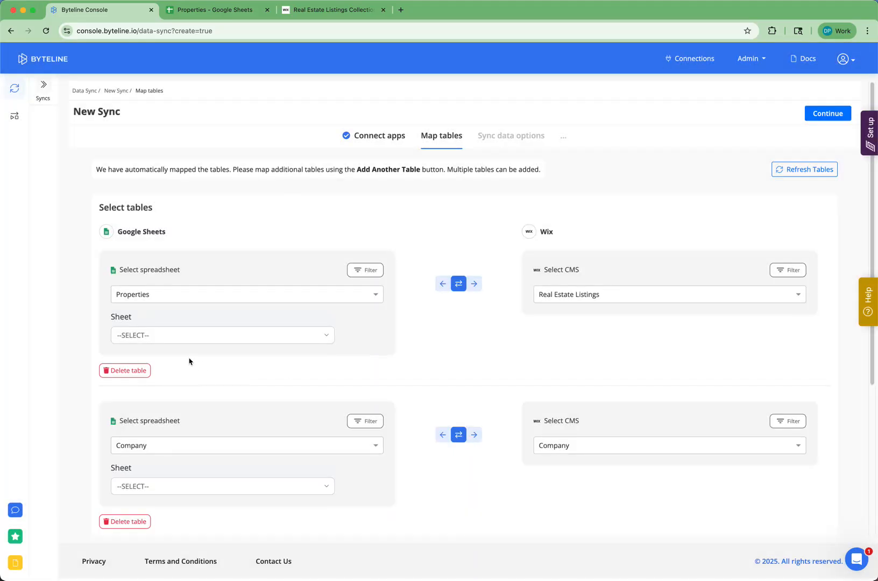
{"action": "left_click", "coordinate": [163, 339]}
{"action": "key", "text": "Return"}
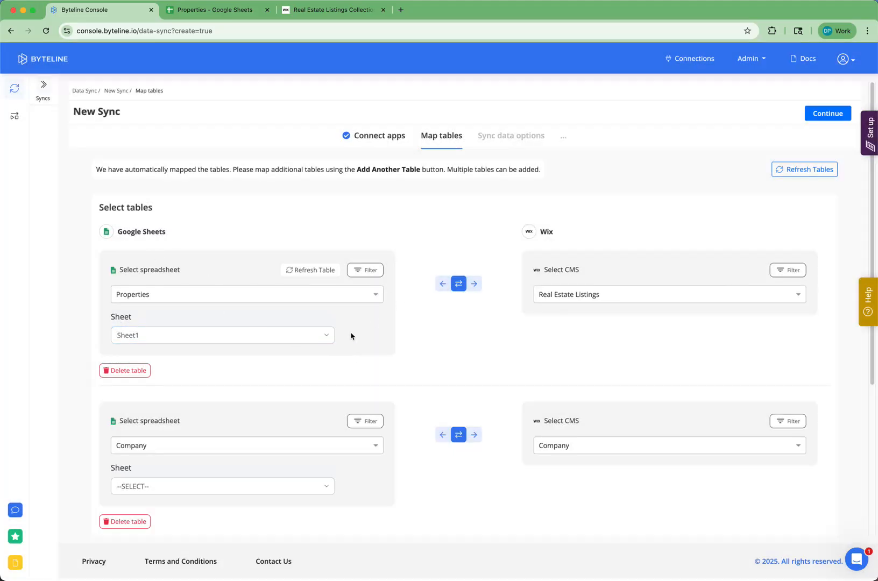
- Delete the Company and Biglots dealership new cars - 10k table mappings
{"action": "scroll", "coordinate": [215, 387], "scroll_direction": "down", "scroll_amount": 4}
{"action": "left_click", "coordinate": [124, 342]}
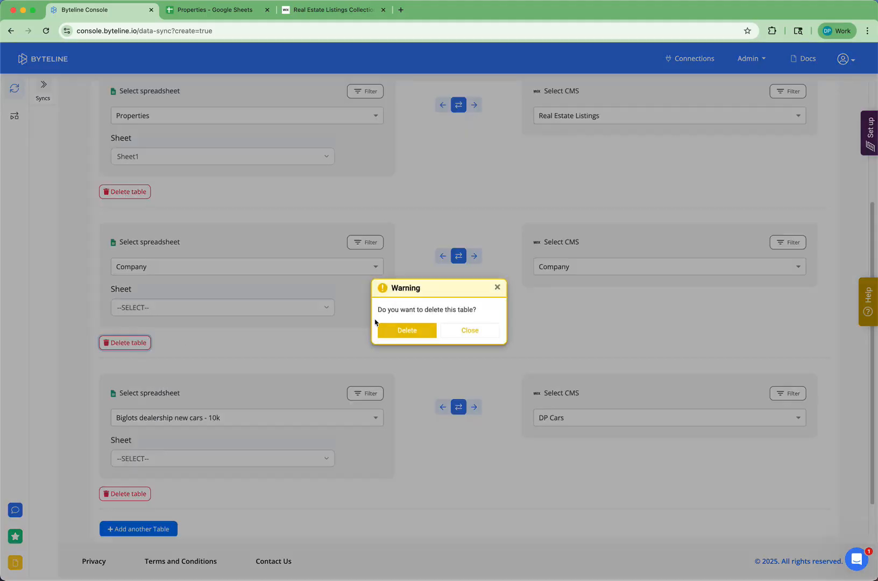
{"action": "left_click", "coordinate": [392, 329]}
{"action": "left_click", "coordinate": [129, 450]}
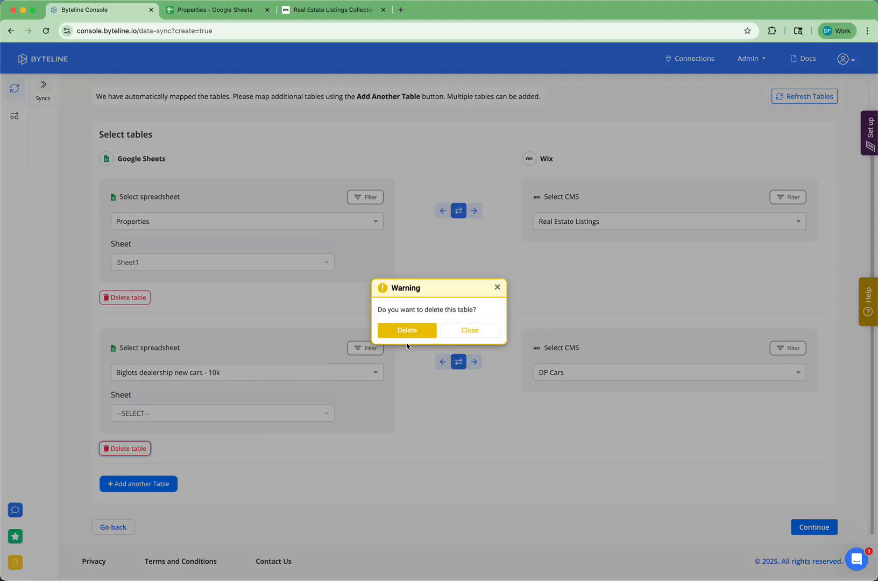
{"action": "left_click", "coordinate": [409, 336]}
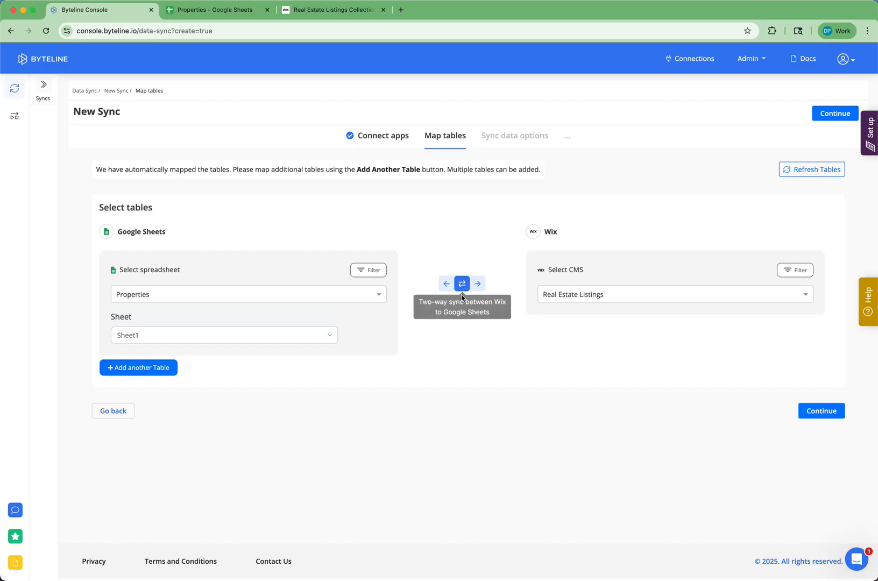
- Set two-way sync between Properties and Real Estate Listings, and choose to sync existing data and future changes
{"action": "left_click", "coordinate": [477, 286]}
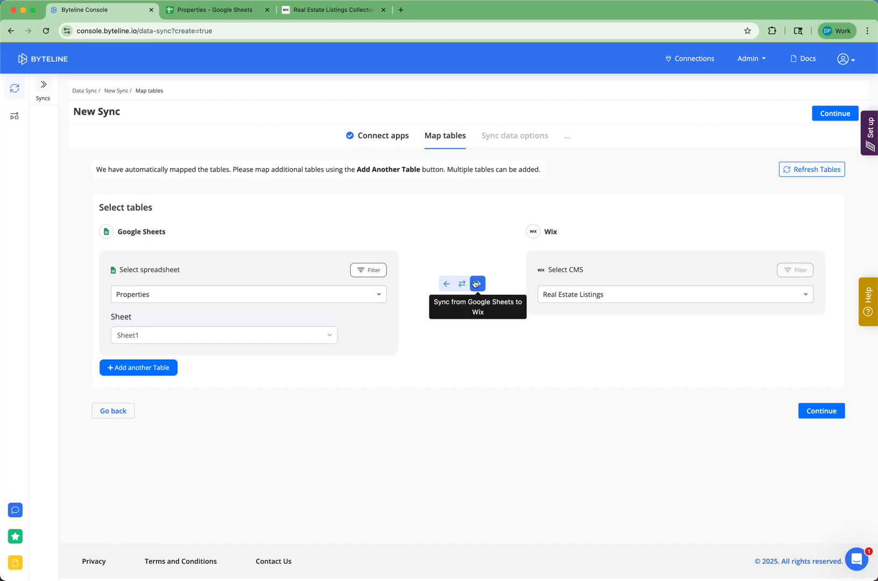
{"action": "left_click", "coordinate": [461, 283]}
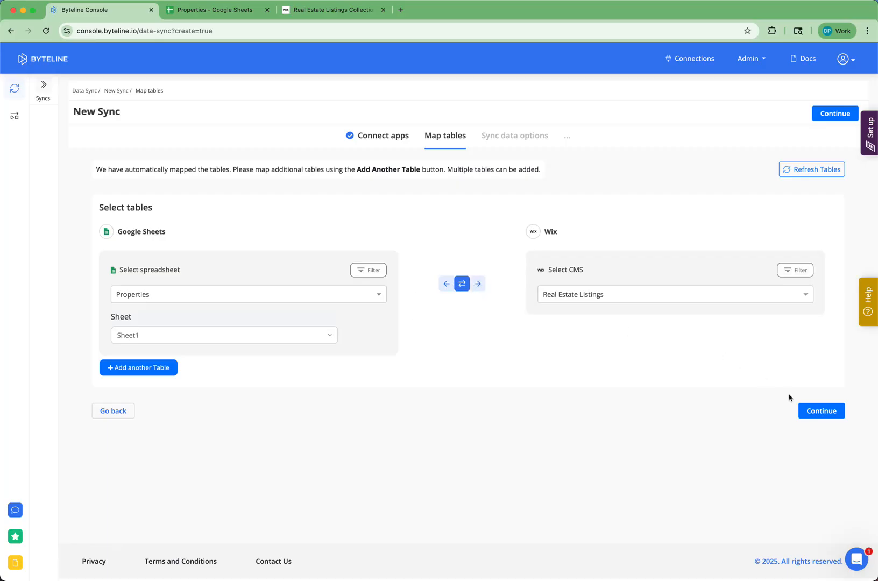
{"action": "left_click", "coordinate": [837, 412]}
{"action": "left_click", "coordinate": [707, 428]}
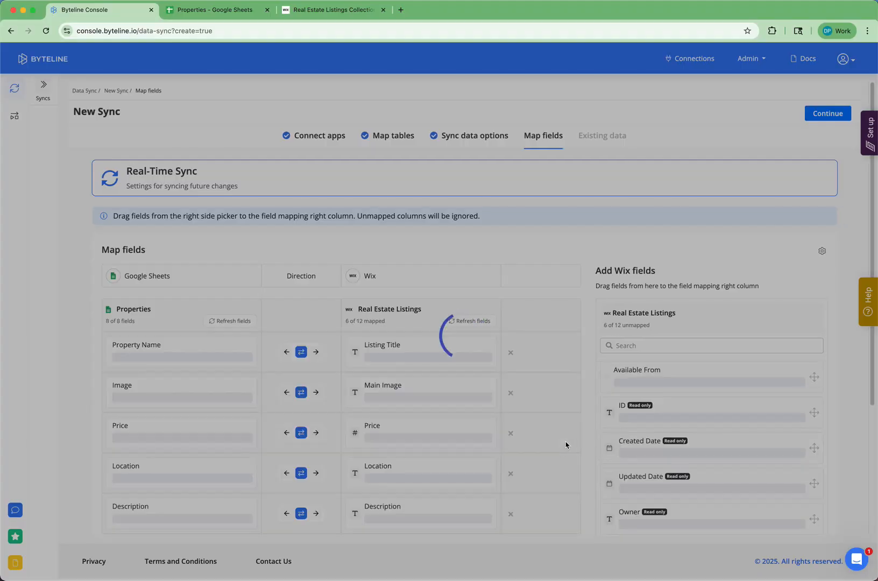
- Review the automatic field mapping between Properties and Real Estate Listings and accept it
{"action": "scroll", "coordinate": [573, 449], "scroll_direction": "down", "scroll_amount": 2}
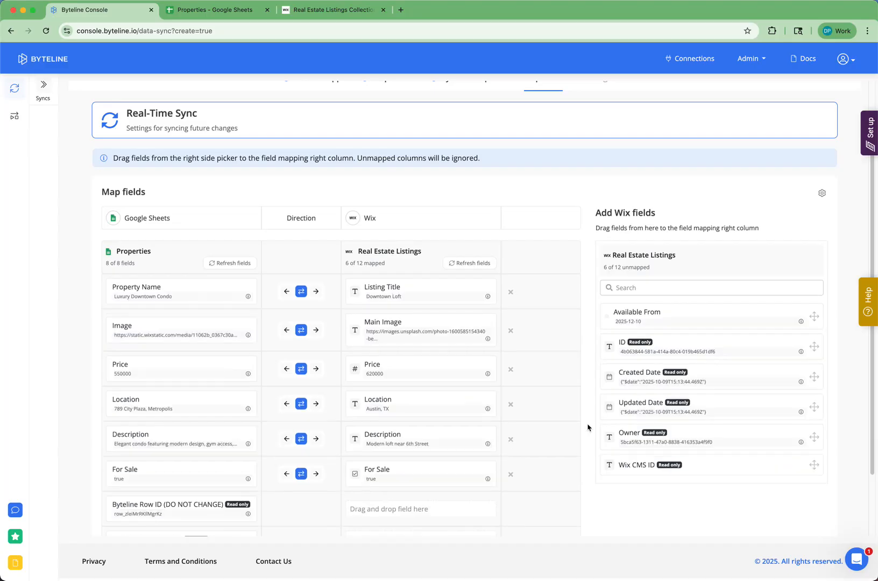
{"action": "scroll", "coordinate": [599, 436], "scroll_direction": "down", "scroll_amount": 3}
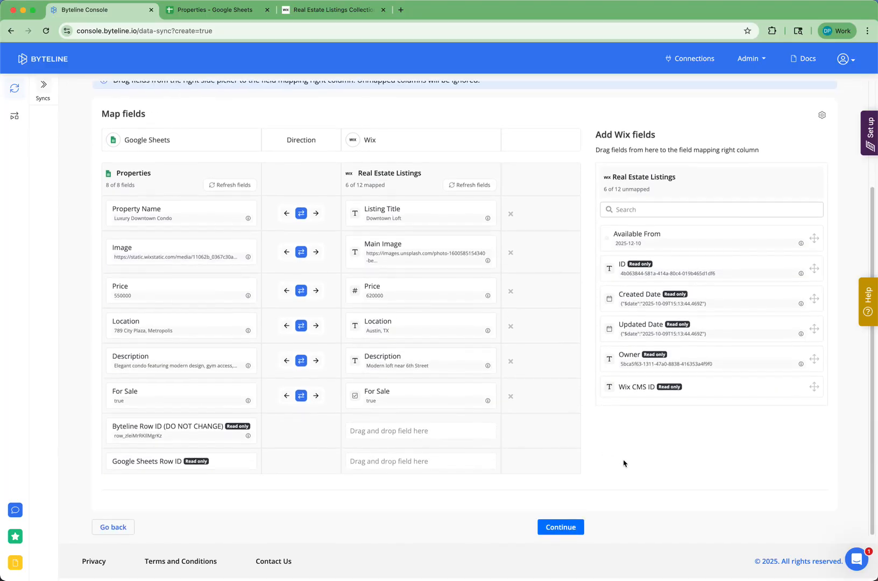
{"action": "left_click", "coordinate": [560, 527]}
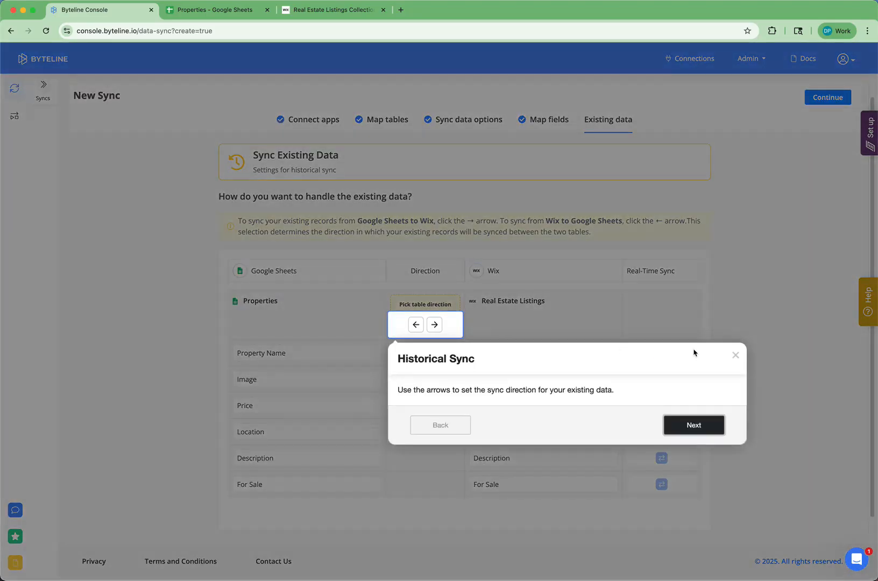
- Dismiss the Historical Sync hint and set the existing data direction from Google Sheets to Wix
{"action": "left_click", "coordinate": [735, 355]}
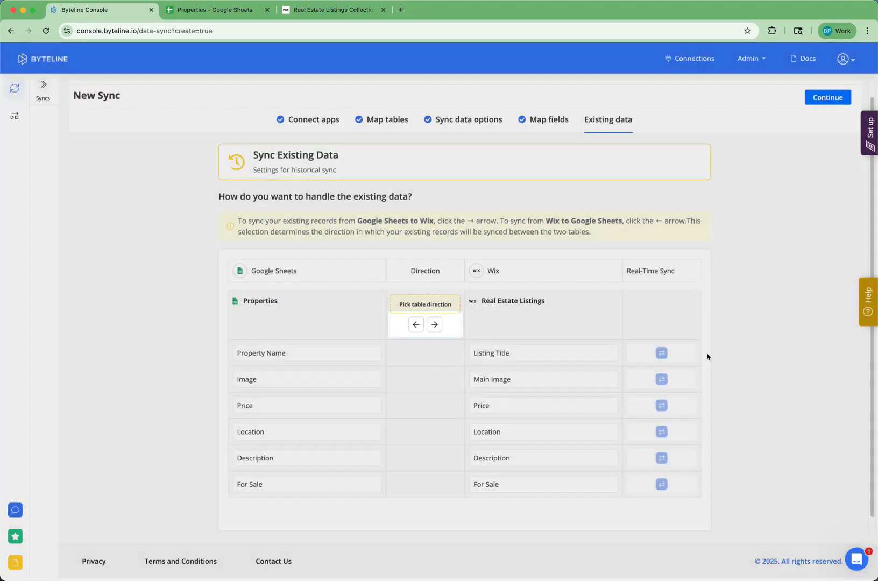
{"action": "left_click", "coordinate": [435, 324]}
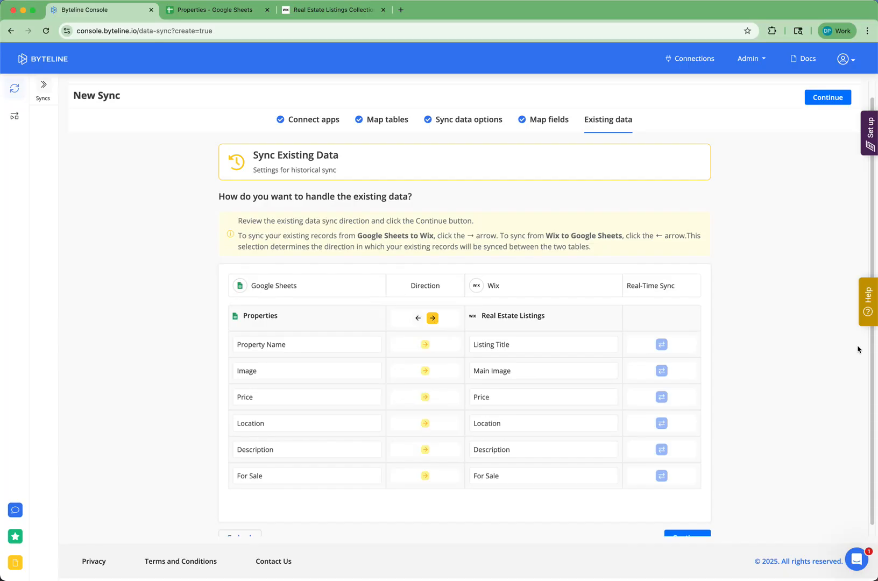
{"action": "scroll", "coordinate": [801, 463], "scroll_direction": "down", "scroll_amount": 1}
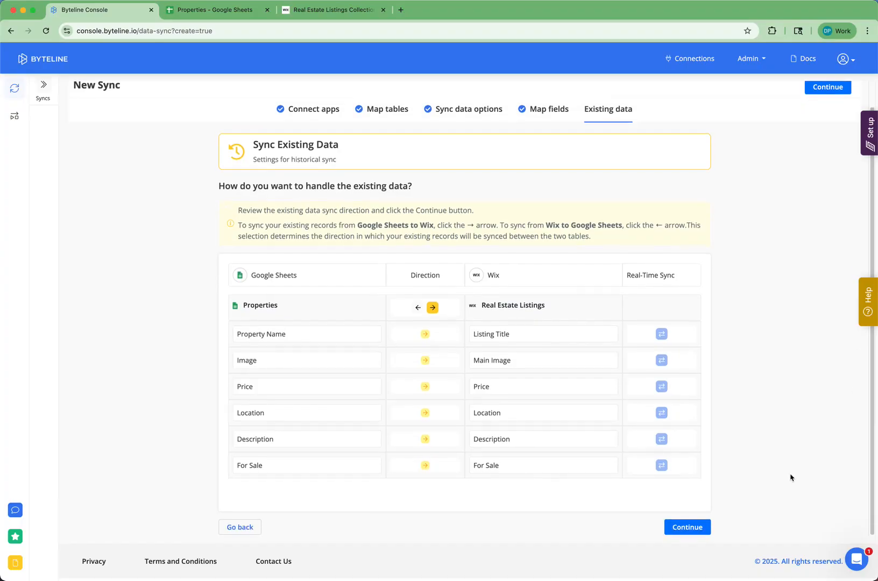
- Accept the existing data direction, generate the sync preview and start the sync between Properties and Real Estate Listings
{"action": "left_click", "coordinate": [686, 525]}
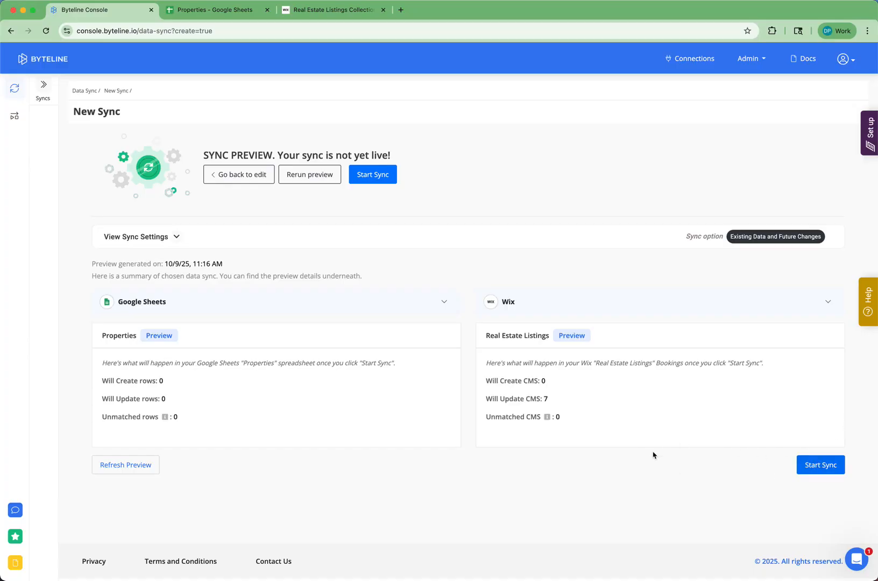
{"action": "left_click", "coordinate": [801, 469]}
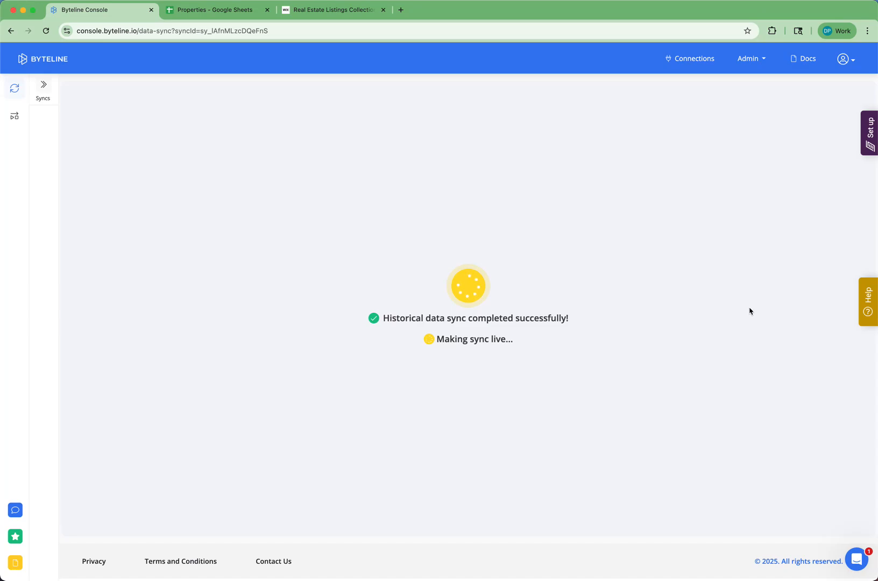
{"action": "left_click_drag", "start_coordinate": [387, 320], "coordinate": [551, 320]}
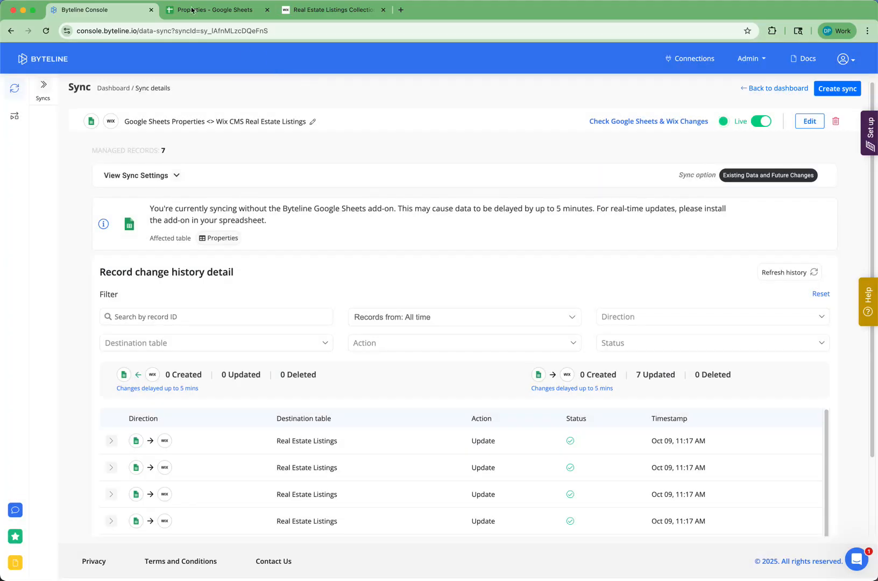
- Compare the Properties spreadsheet with the Wix Real Estate Listings collection, and return to the sync details in Byteline Console
{"action": "left_click", "coordinate": [274, 16]}
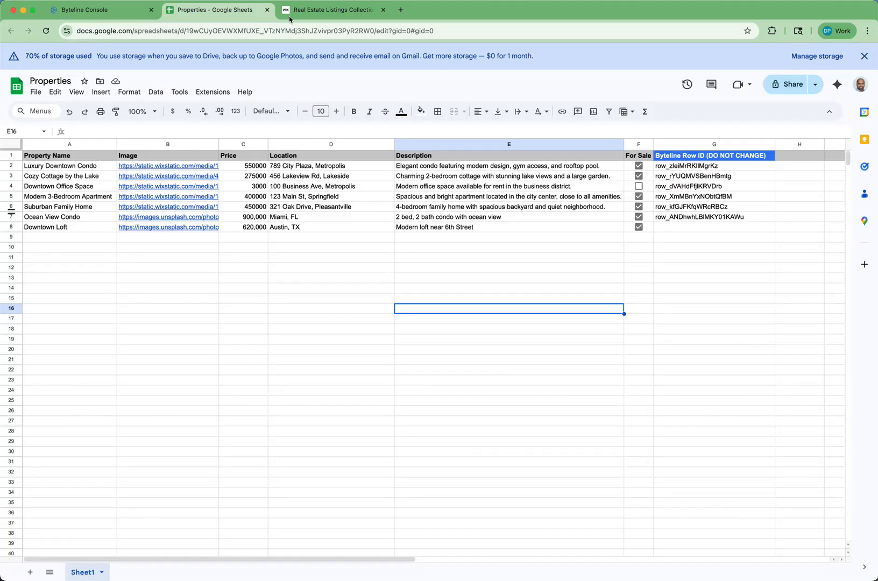
{"action": "left_click", "coordinate": [309, 16]}
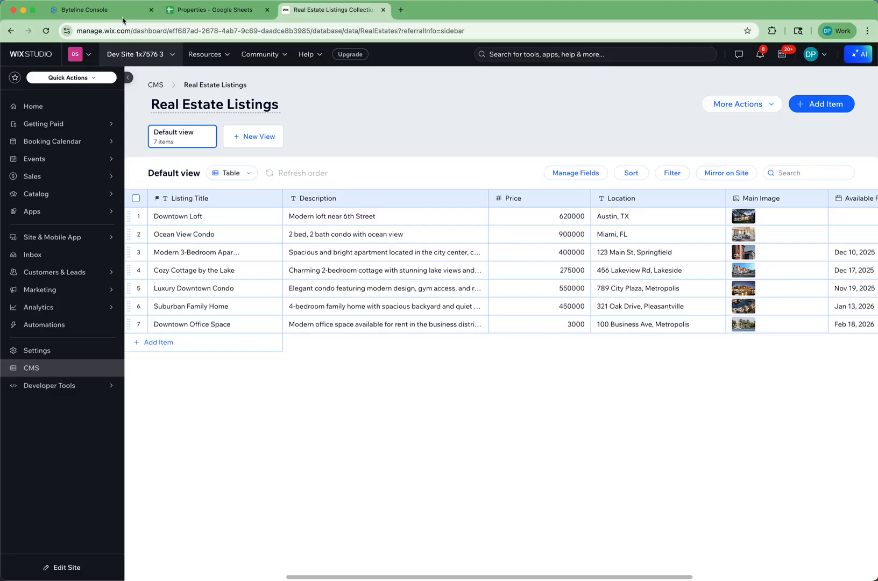
{"action": "left_click", "coordinate": [86, 16]}
{"action": "scroll", "coordinate": [486, 313], "scroll_direction": "down", "scroll_amount": 1}
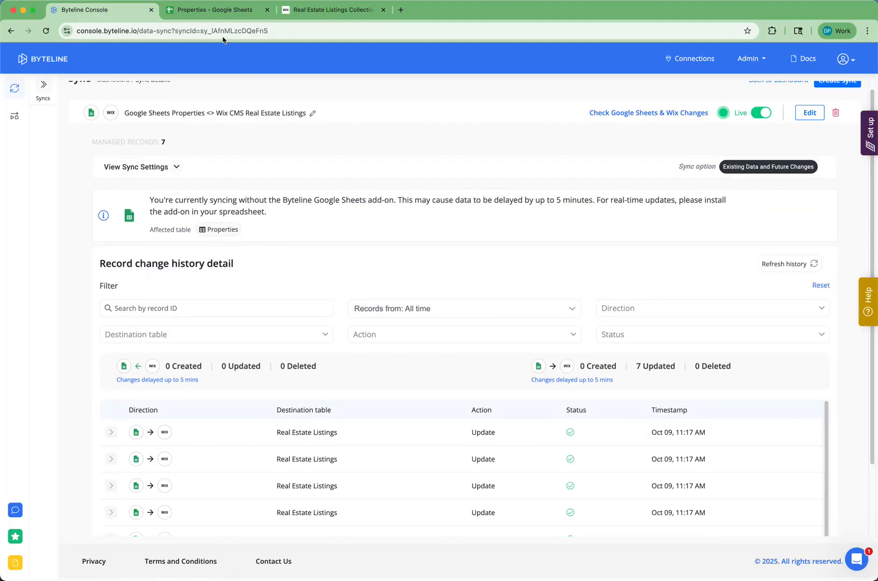
- Switch to the Properties spreadsheet and set the Downtown Loft price to 800000
{"action": "left_click", "coordinate": [200, 17]}
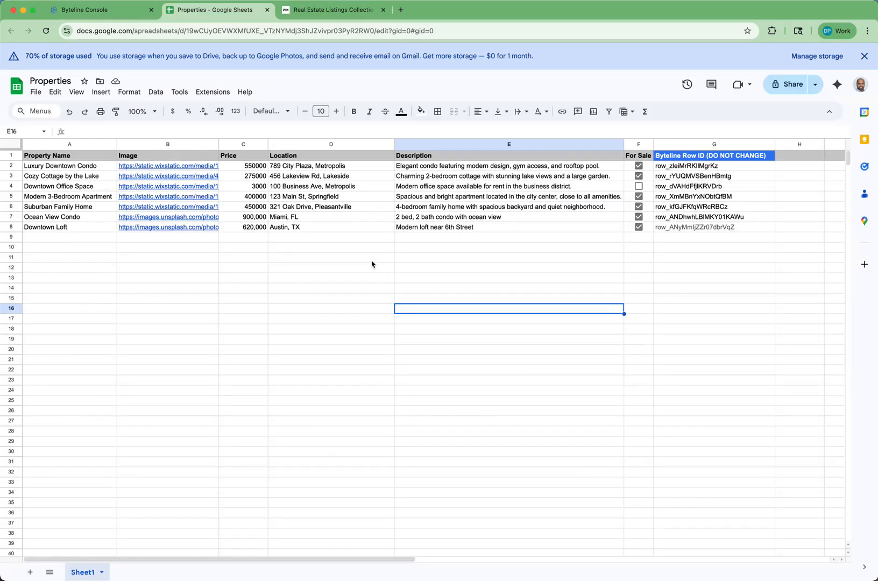
{"action": "double_click", "coordinate": [251, 228]}
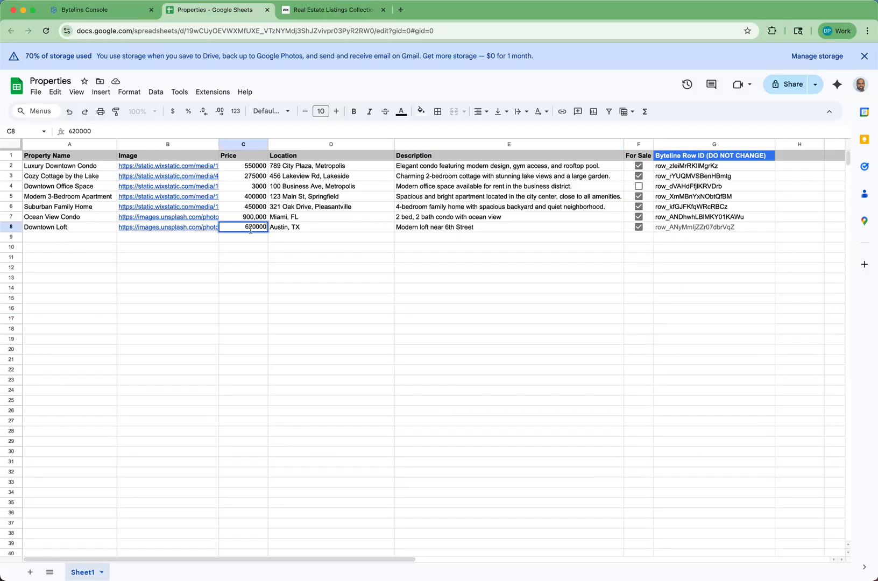
{"action": "key", "text": "Escape"}
{"action": "key", "text": "BackSpace"}
{"action": "key", "text": "Delete"}
{"action": "type", "text": "80"}
{"action": "left_click", "coordinate": [335, 280]}
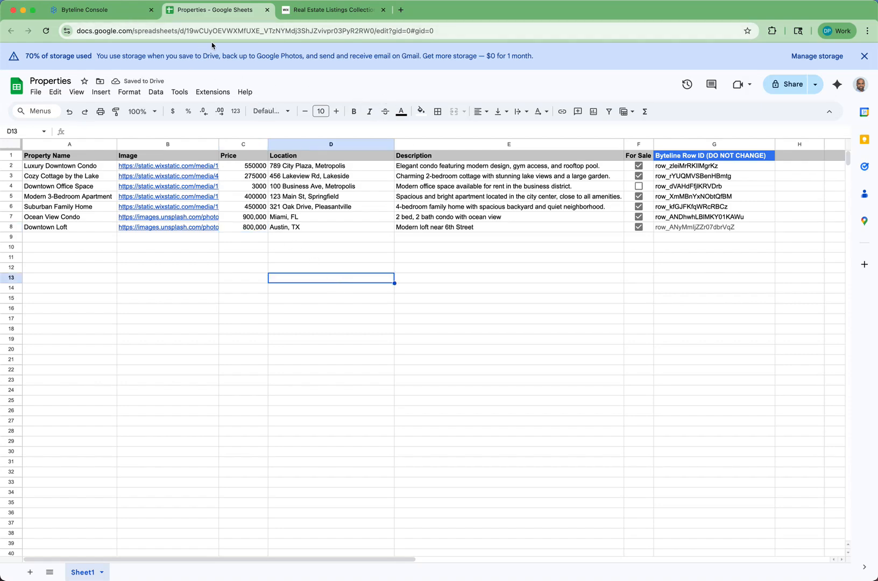
- Switch to Byteline Console and examine the details of the newest Real Estate Listings update in the record change history
{"action": "left_click", "coordinate": [105, 11]}
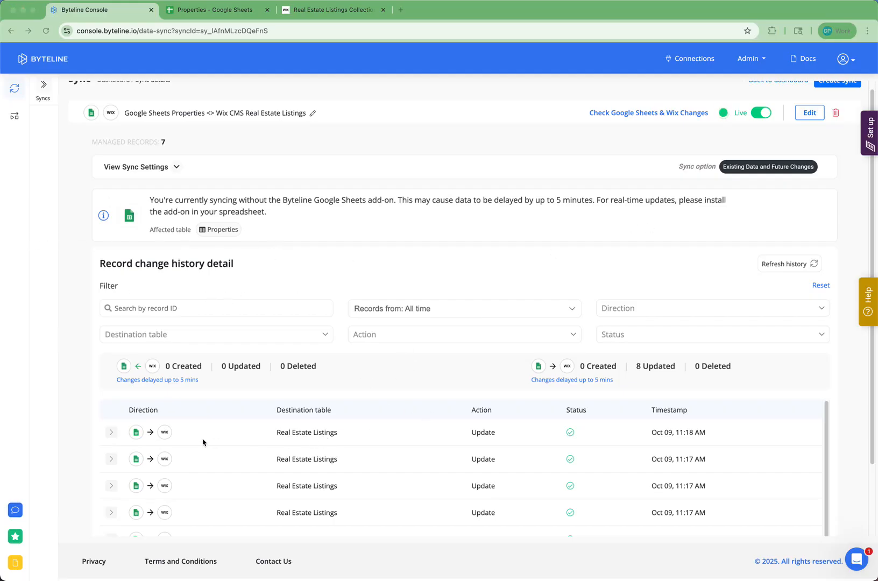
{"action": "left_click", "coordinate": [111, 434]}
{"action": "left_click", "coordinate": [111, 434]}
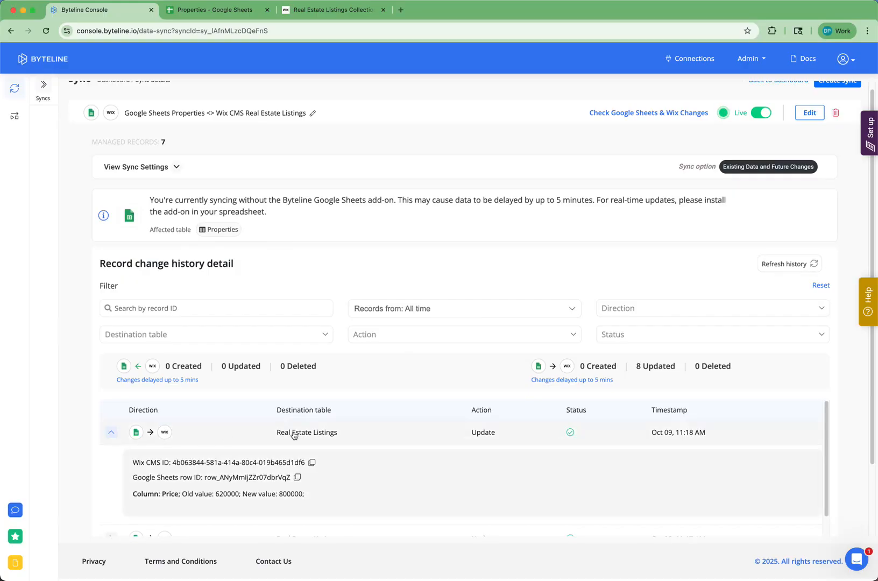
{"action": "scroll", "coordinate": [231, 484], "scroll_direction": "down", "scroll_amount": 1}
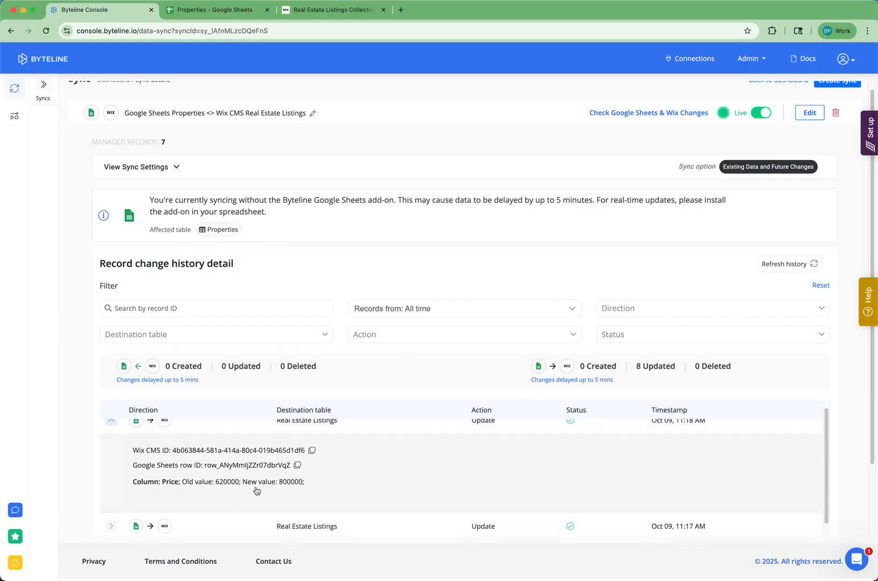
- Switch to the Wix Real Estate Listings collection and reload it to check the Downtown Loft price
{"action": "left_click", "coordinate": [329, 17]}
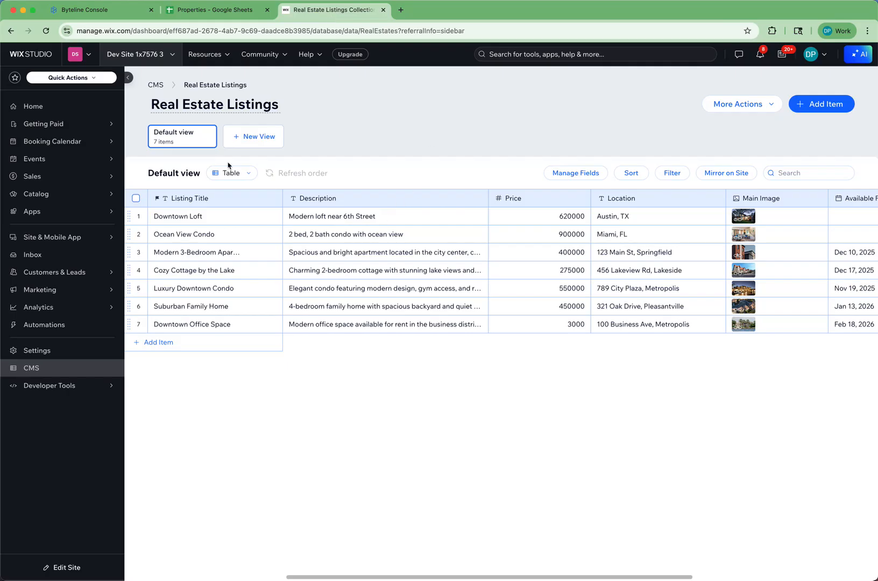
{"action": "left_click", "coordinate": [46, 31]}
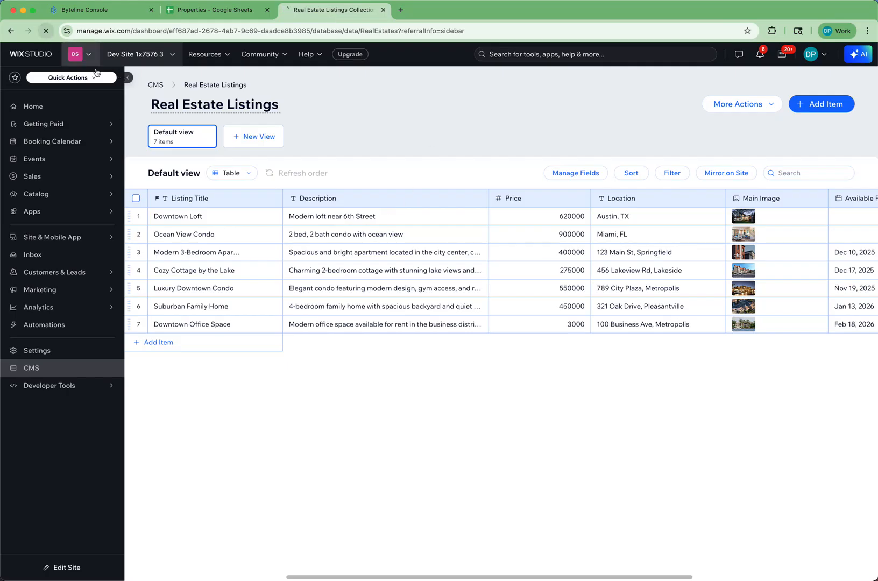